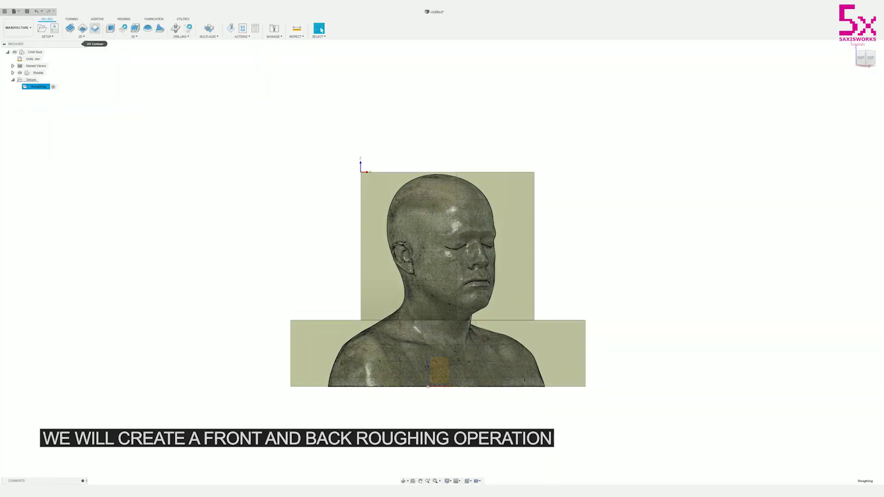
- Create a 3D Adaptive Clearing operation in the Roughing setup and assign the local library's Ø6 mm flat tool with 105 mm overall length
{"action": "left_click", "coordinate": [134, 36]}
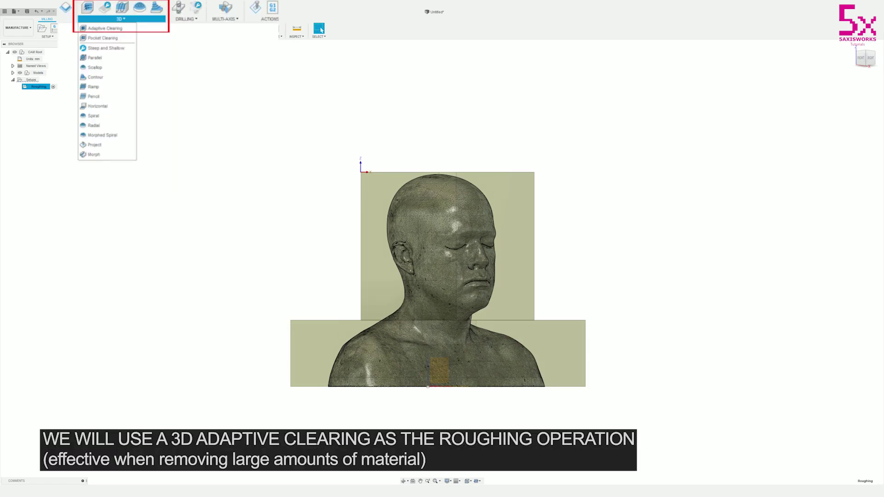
{"action": "left_click", "coordinate": [129, 43]}
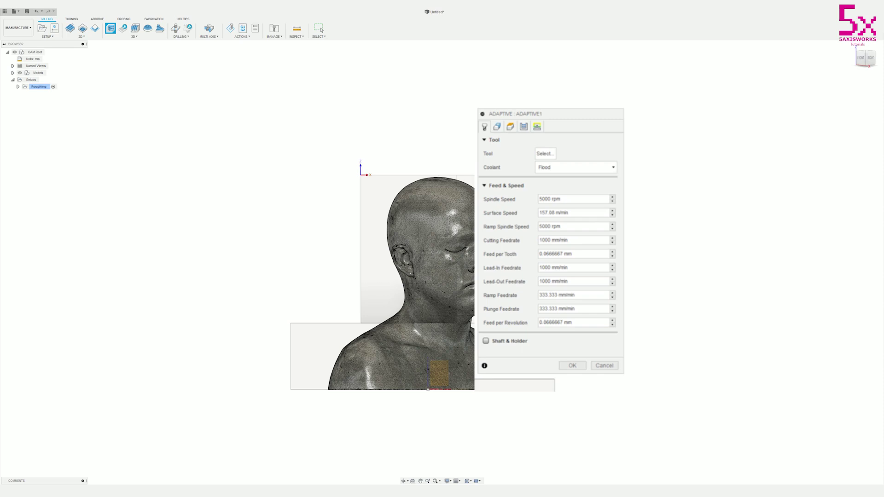
{"action": "mouse_move", "coordinate": [433, 258]}
{"action": "middle_mouse_down", "text": "shift"}
{"action": "mouse_move", "coordinate": [451, 293]}
{"action": "mouse_move", "coordinate": [437, 259]}
{"action": "middle_mouse_up", "text": "shift"}
{"action": "scroll", "coordinate": [450, 291], "scroll_direction": "down", "scroll_amount": 1}
{"action": "left_click", "coordinate": [544, 154]}
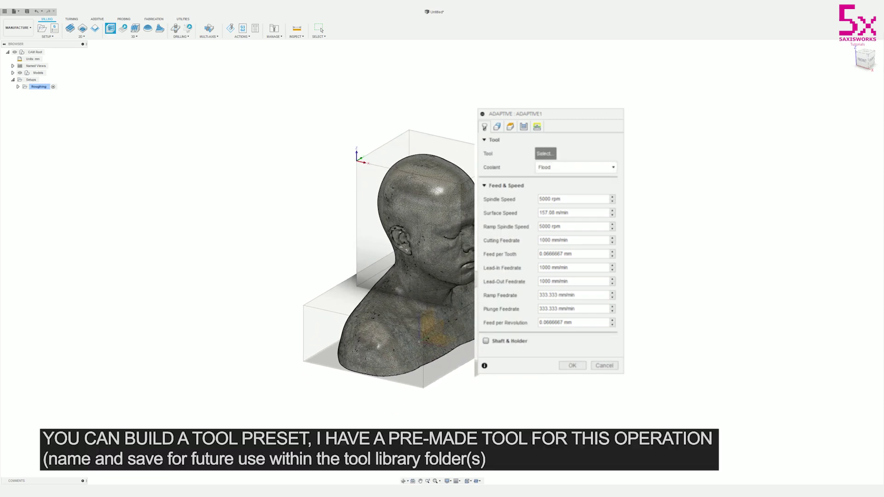
{"action": "left_click", "coordinate": [385, 156]}
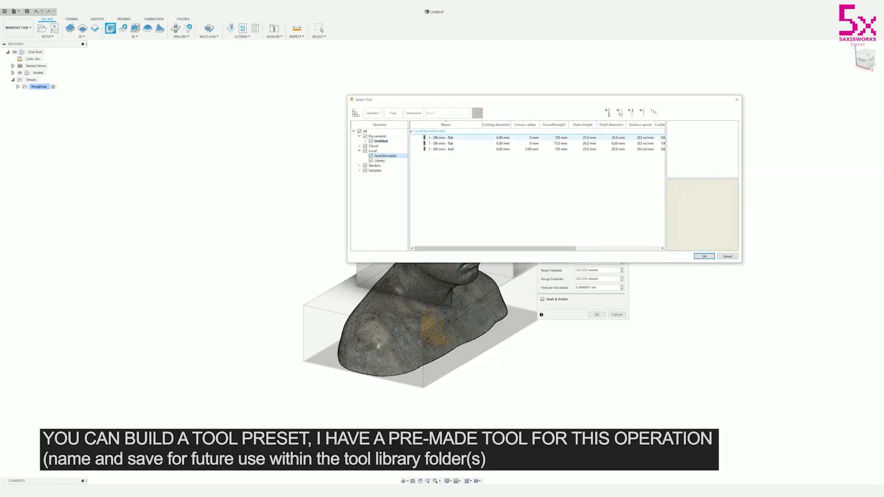
{"action": "left_click", "coordinate": [442, 138]}
{"action": "left_click", "coordinate": [703, 256]}
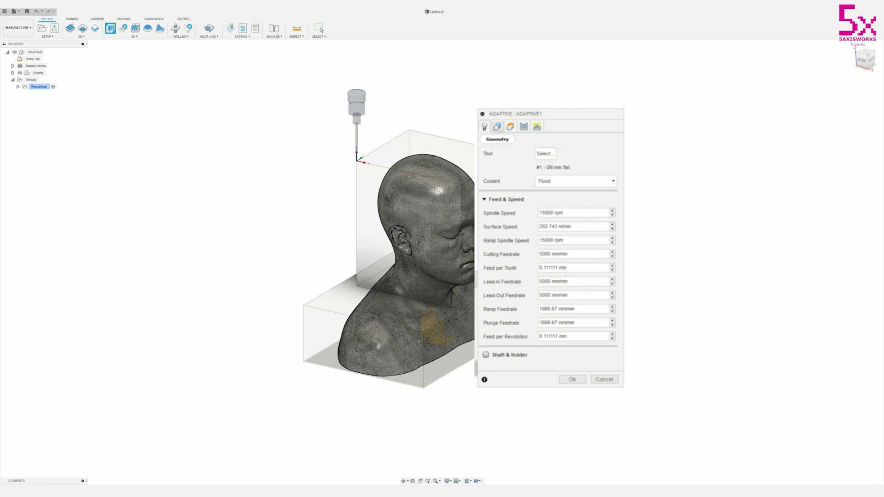
- Pick the head block's stock contour and orient the tool's Z axis along the model origin's X axis, with the tool's X axis flipped
{"action": "left_click", "coordinate": [496, 127]}
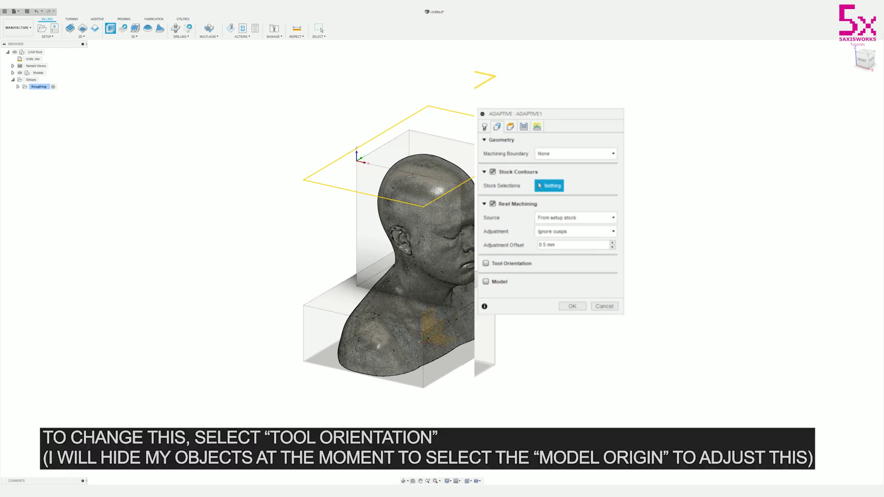
{"action": "left_click", "coordinate": [467, 306]}
{"action": "left_click", "coordinate": [486, 263]}
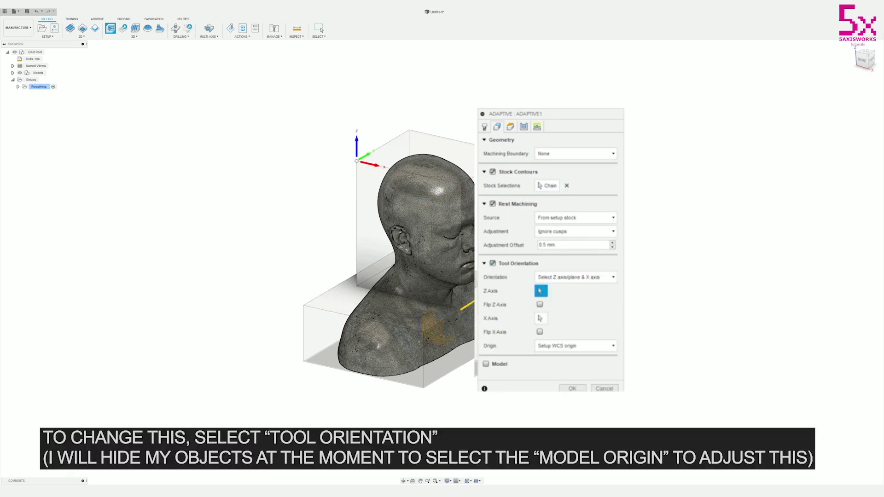
{"action": "left_click", "coordinate": [13, 72]}
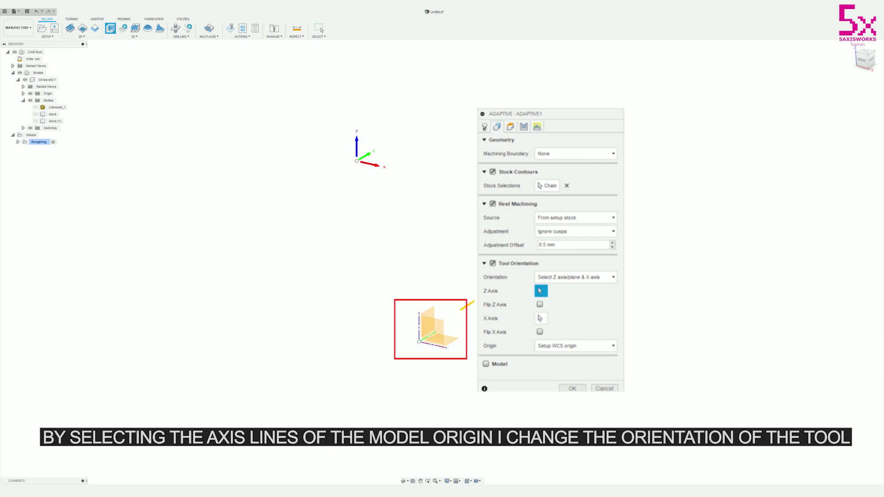
{"action": "left_click", "coordinate": [439, 346]}
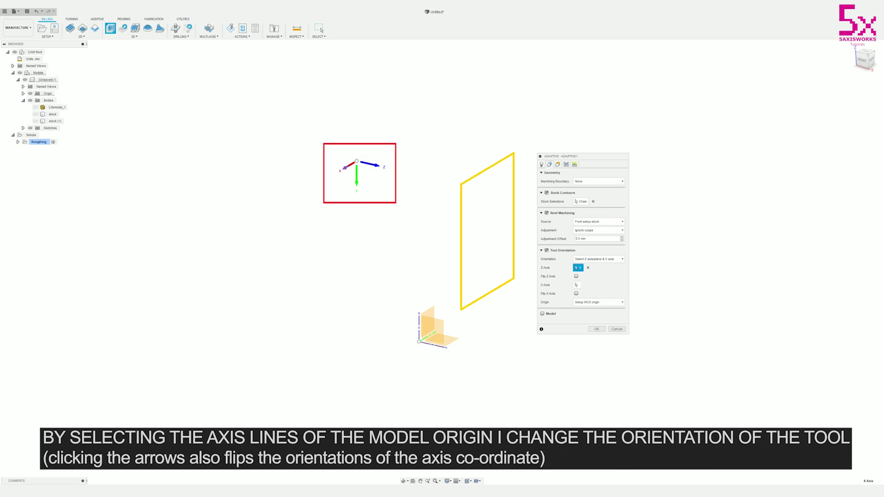
{"action": "left_click", "coordinate": [346, 166]}
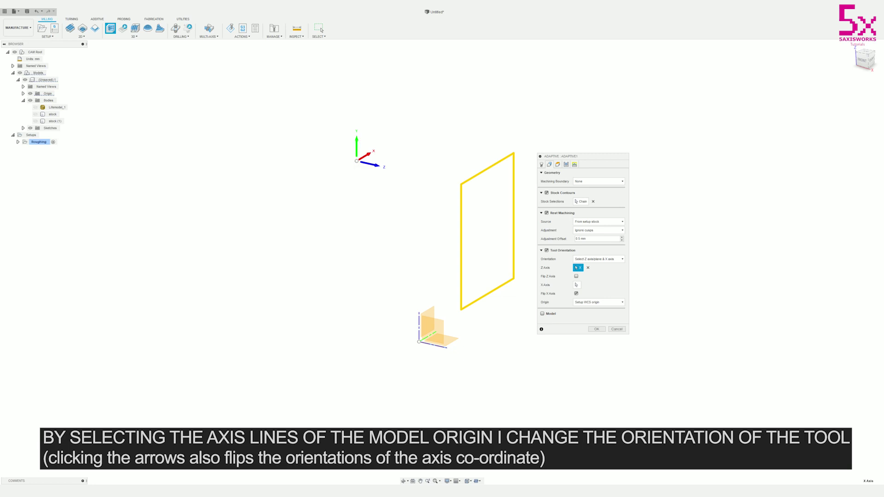
- Show the bust model and both stock bodies, and add the shoulder block's outline as a second stock contour
{"action": "left_click", "coordinate": [36, 107]}
{"action": "left_click", "coordinate": [36, 115]}
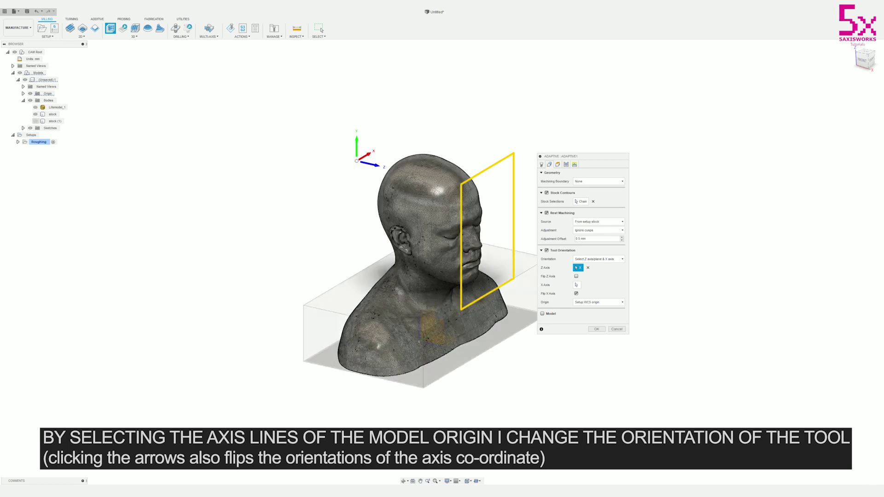
{"action": "left_click", "coordinate": [35, 121]}
{"action": "left_click", "coordinate": [581, 201]}
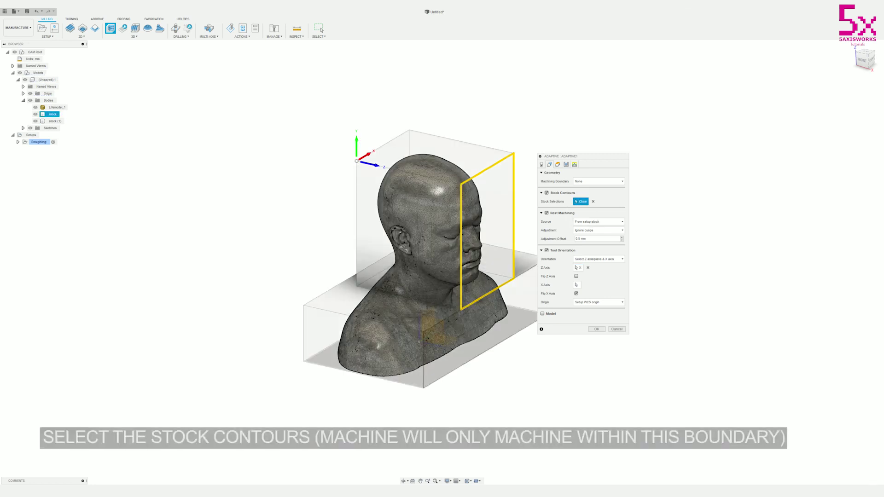
{"action": "left_click", "coordinate": [304, 334]}
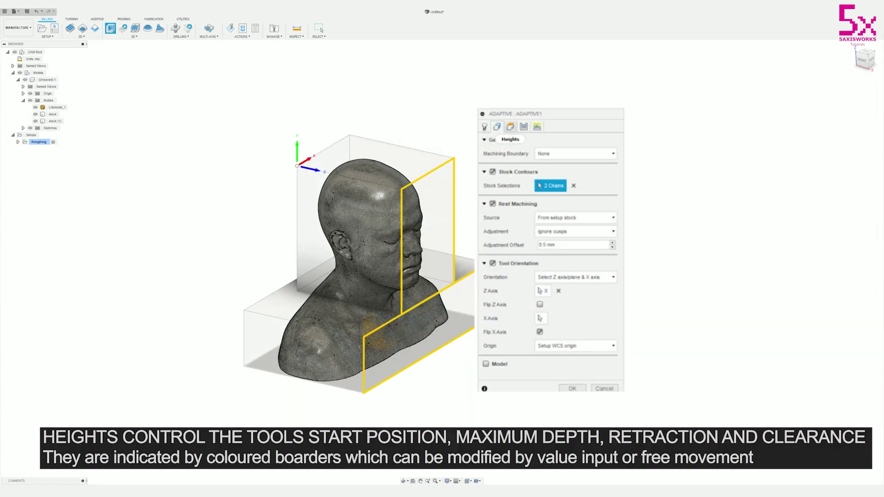
- Set the operation's bottom height to be measured from Stock top with an offset of -150 mm
{"action": "left_click", "coordinate": [510, 126]}
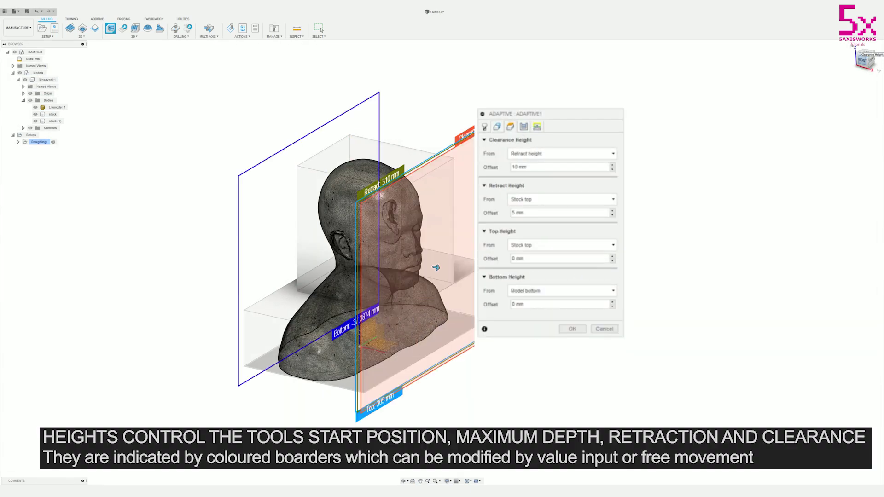
{"action": "left_click", "coordinate": [860, 58]}
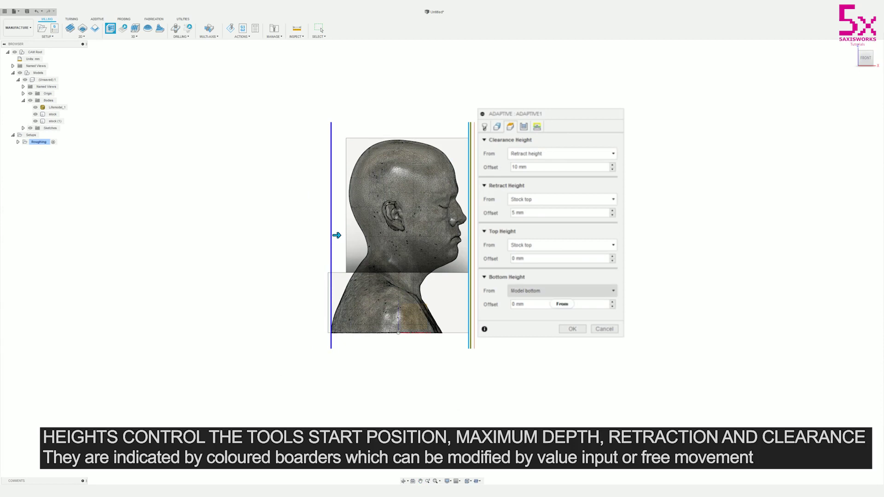
{"action": "left_click", "coordinate": [560, 290]}
{"action": "left_click", "coordinate": [534, 343]}
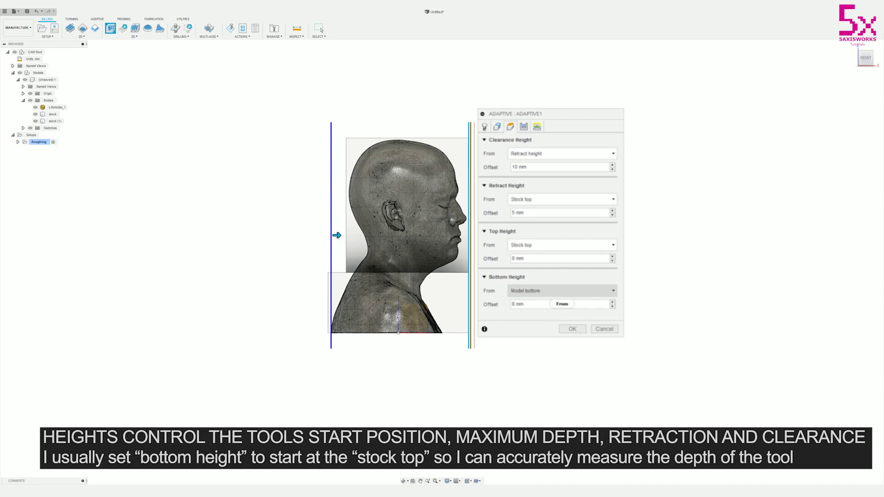
{"action": "left_click", "coordinate": [561, 291]}
{"action": "left_click", "coordinate": [529, 352]}
{"action": "left_click", "coordinate": [552, 304]}
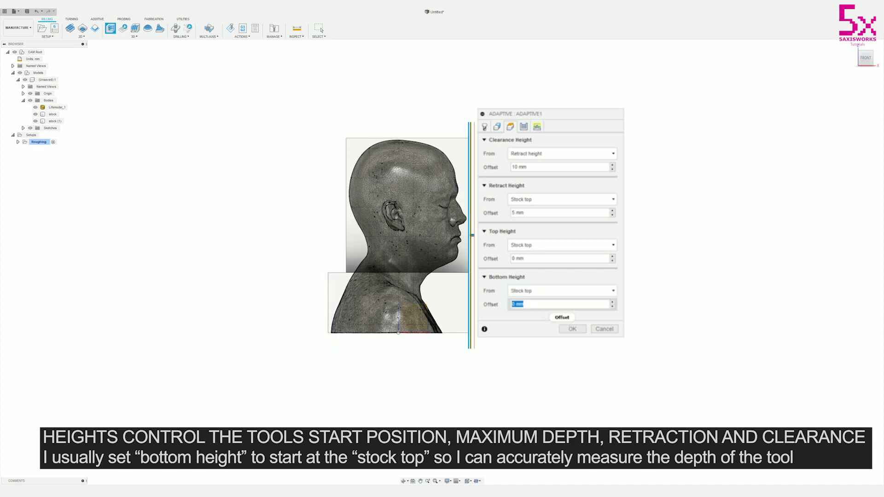
{"action": "type", "text": "150"}
{"action": "left_click", "coordinate": [513, 304]}
{"action": "type", "text": "-"}
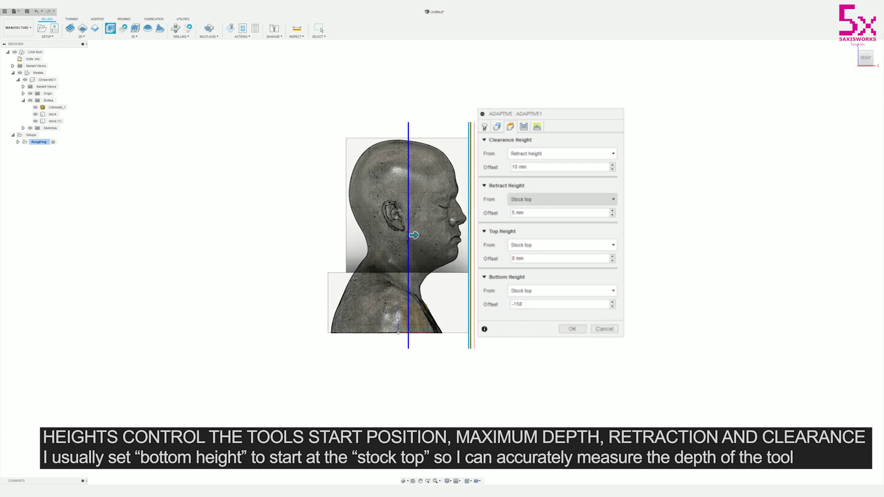
{"action": "left_click", "coordinate": [553, 200]}
{"action": "left_click", "coordinate": [552, 167]}
{"action": "left_click", "coordinate": [553, 199]}
{"action": "left_click", "coordinate": [553, 199]}
{"action": "left_click", "coordinate": [513, 304]}
{"action": "key", "text": "BackSpace"}
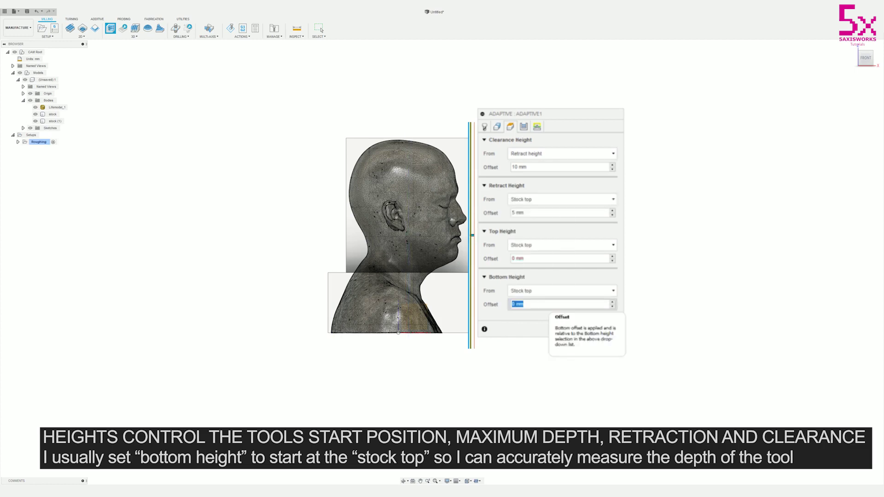
{"action": "left_click", "coordinate": [561, 291]}
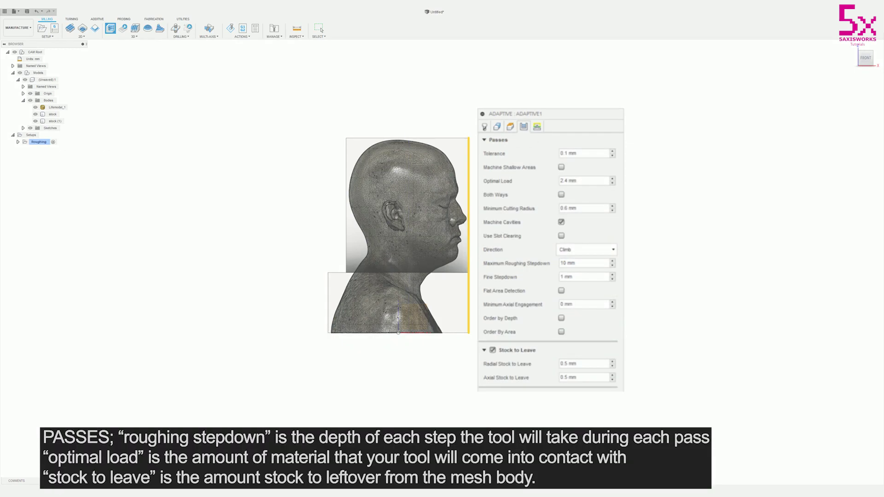
- Set the passes' maximum roughing stepdown to 25 mm and fine stepdown to 5 mm, and edit the optimal load
{"action": "double_click", "coordinate": [569, 263]}
{"action": "type", "text": "25mm"}
{"action": "left_click_drag", "start_coordinate": [578, 277], "coordinate": [559, 277]}
{"action": "type", "text": "5mm"}
{"action": "left_click", "coordinate": [577, 181]}
{"action": "key", "text": "BackSpace"}
{"action": "key", "text": "BackSpace"}
{"action": "key", "text": "BackSpace"}
{"action": "key", "text": "BackSpace"}
{"action": "type", "text": "2"}
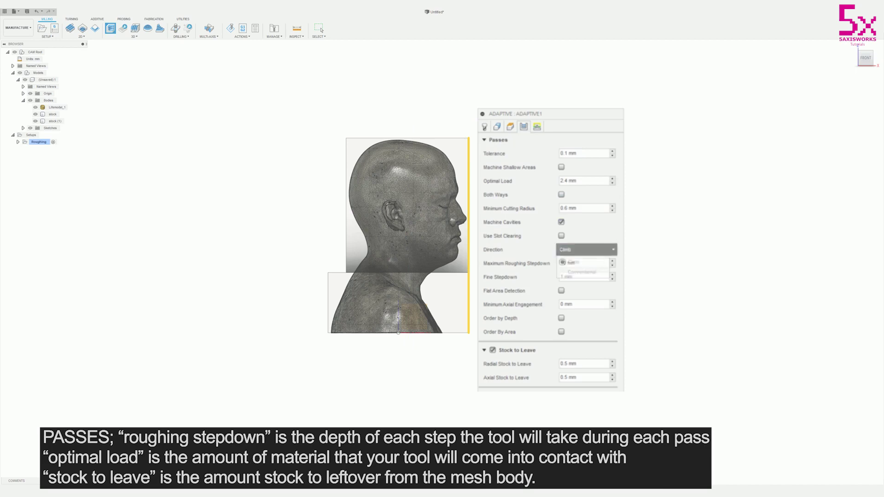
{"action": "left_click", "coordinate": [582, 263]}
{"action": "key", "text": "Tab"}
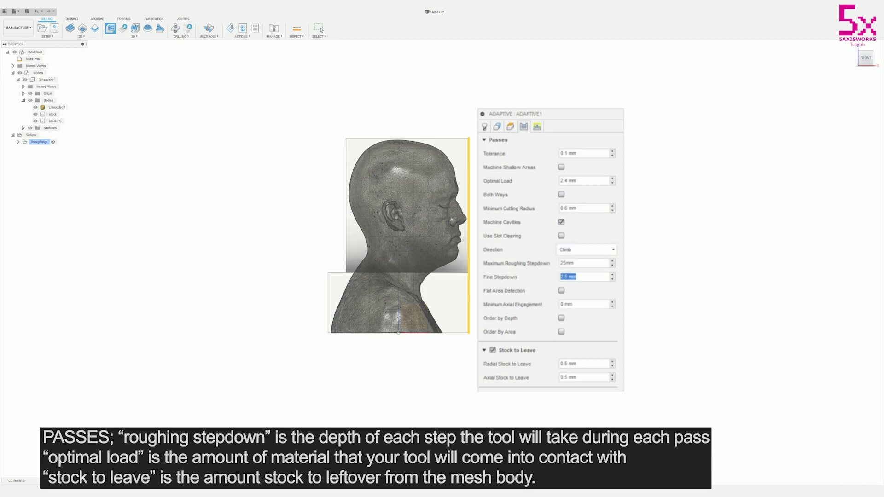
{"action": "type", "text": "5mm"}
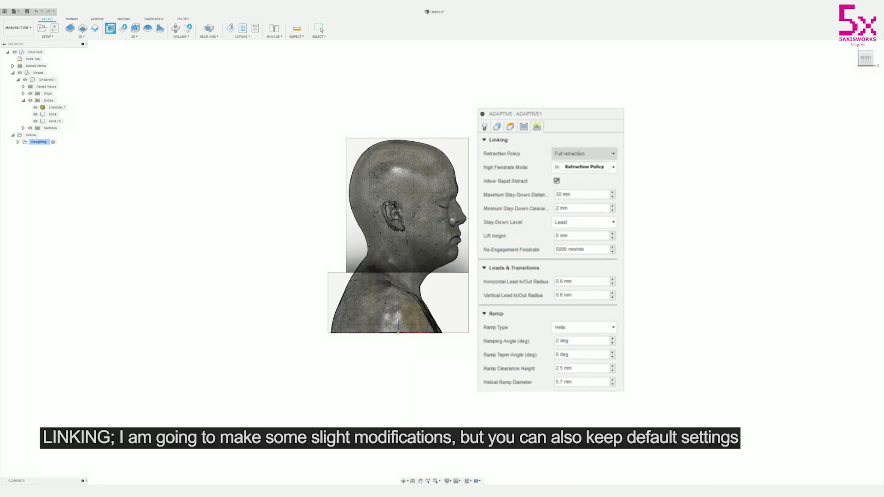
- Set linking to Minimum retraction, high feedrate mode to Always use high feed, and maximum stay-down distance to 150 mm
{"action": "left_click", "coordinate": [584, 153]}
{"action": "left_click", "coordinate": [579, 168]}
{"action": "left_click", "coordinate": [584, 167]}
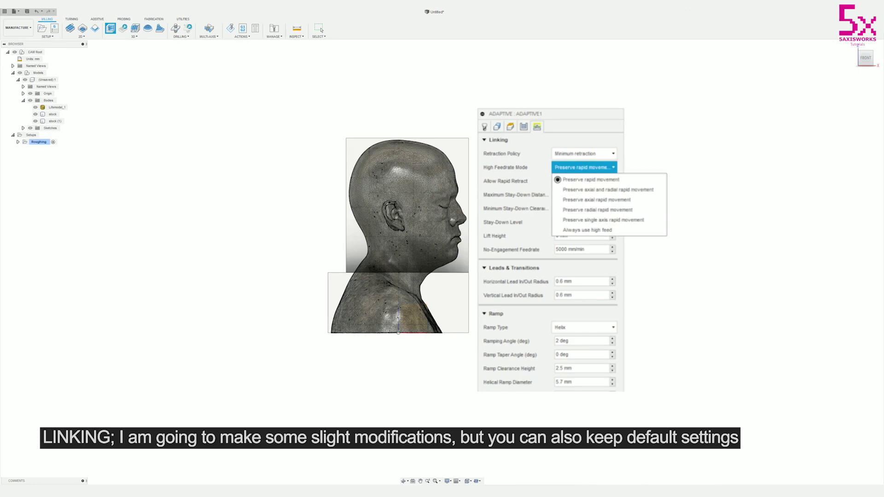
{"action": "left_click", "coordinate": [586, 230]}
{"action": "left_click_drag", "start_coordinate": [572, 208], "coordinate": [554, 208]}
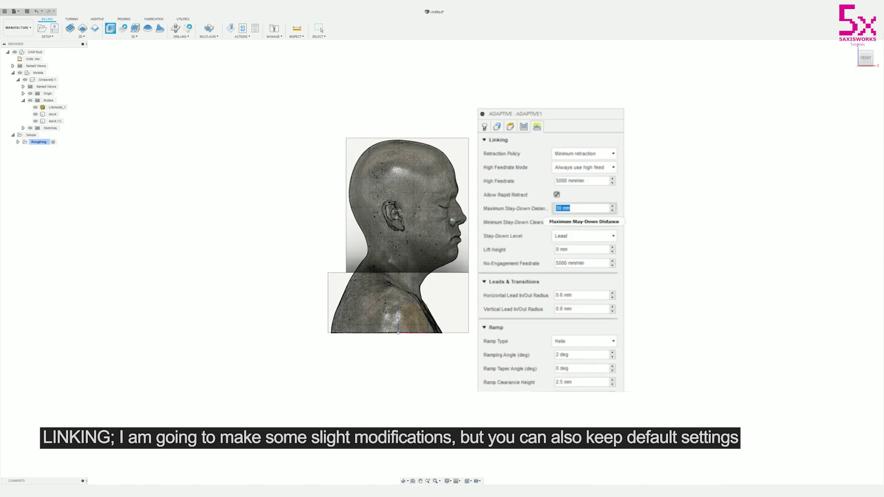
{"action": "type", "text": "150"}
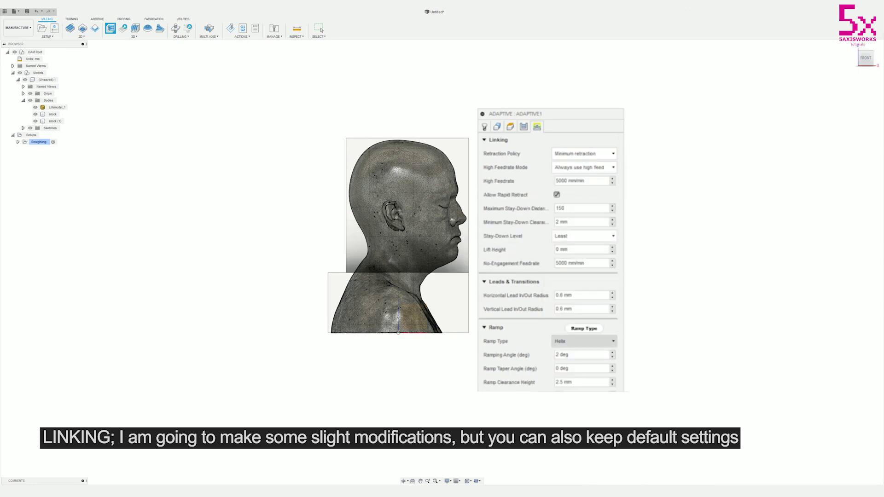
- Set the ramp type to Plunge and generate the adaptive toolpath
{"action": "left_click", "coordinate": [584, 341]}
{"action": "left_click", "coordinate": [584, 341]}
{"action": "left_click", "coordinate": [583, 341]}
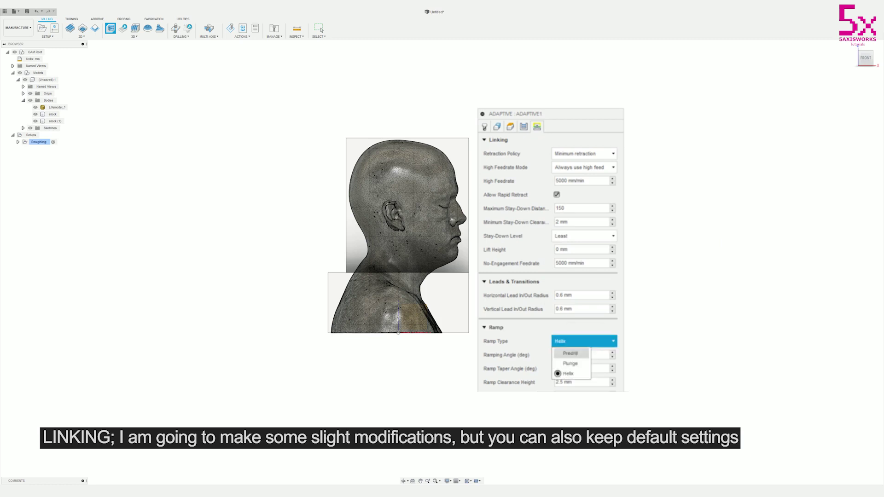
{"action": "left_click", "coordinate": [570, 364]}
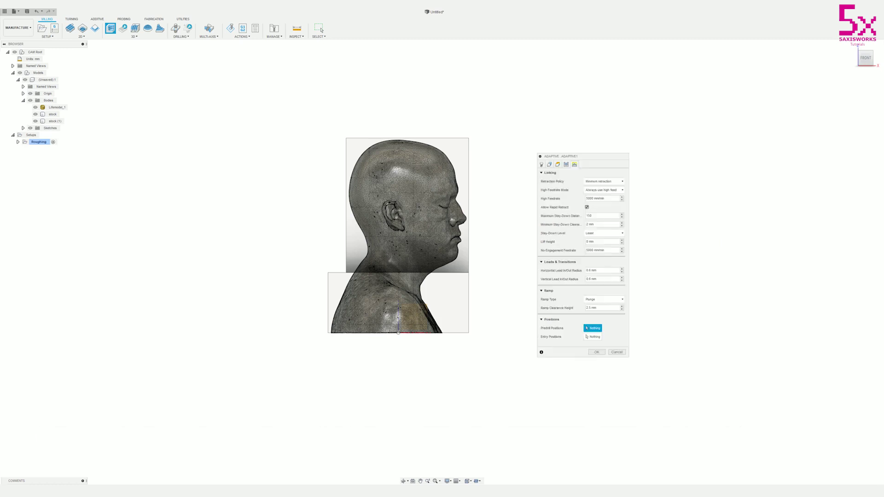
{"action": "key", "text": "Return"}
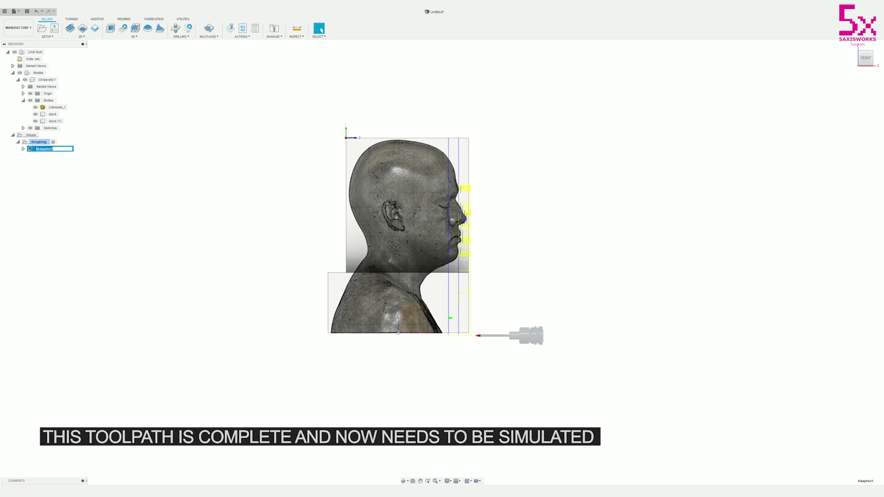
- Rename the adaptive operation as Face Roughing and simulate its toolpath at a faster playback speed
{"action": "left_click", "coordinate": [56, 149]}
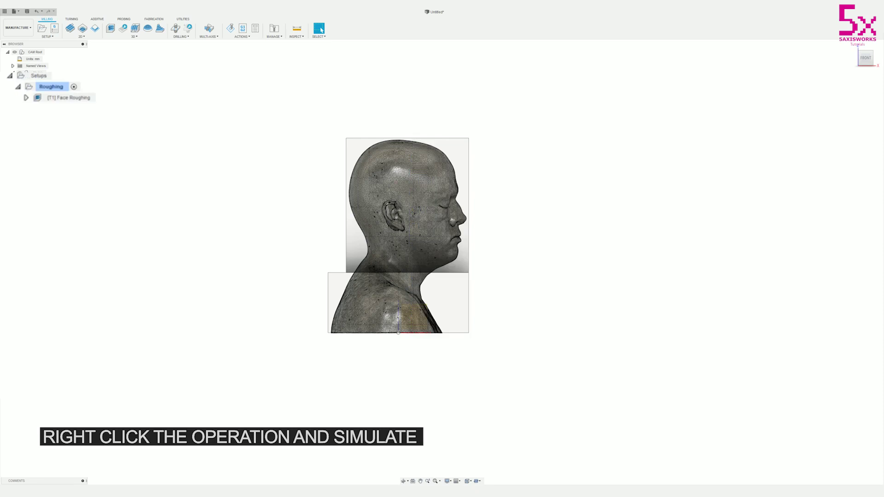
{"action": "right_click", "coordinate": [63, 97]}
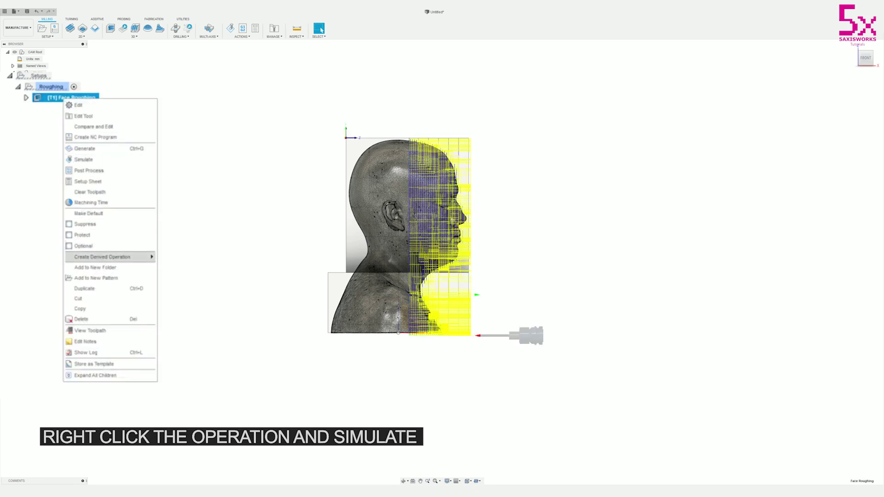
{"action": "left_click", "coordinate": [83, 159]}
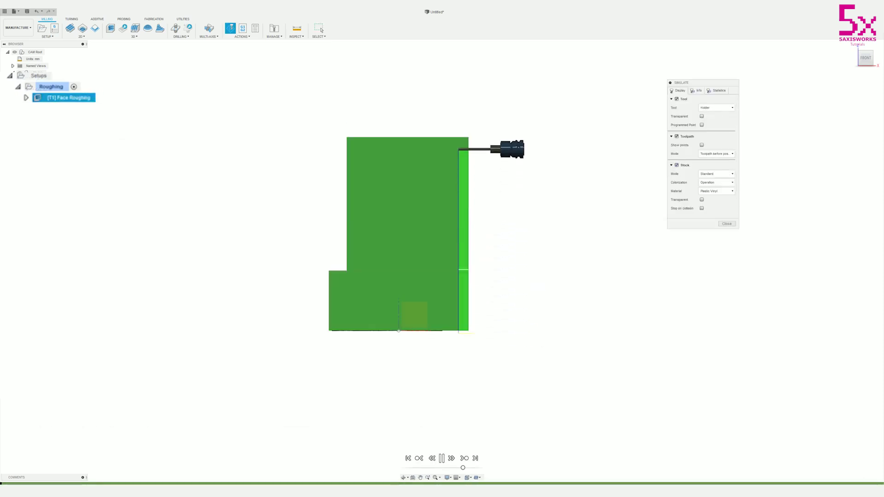
{"action": "left_click_drag", "start_coordinate": [462, 467], "coordinate": [477, 467]}
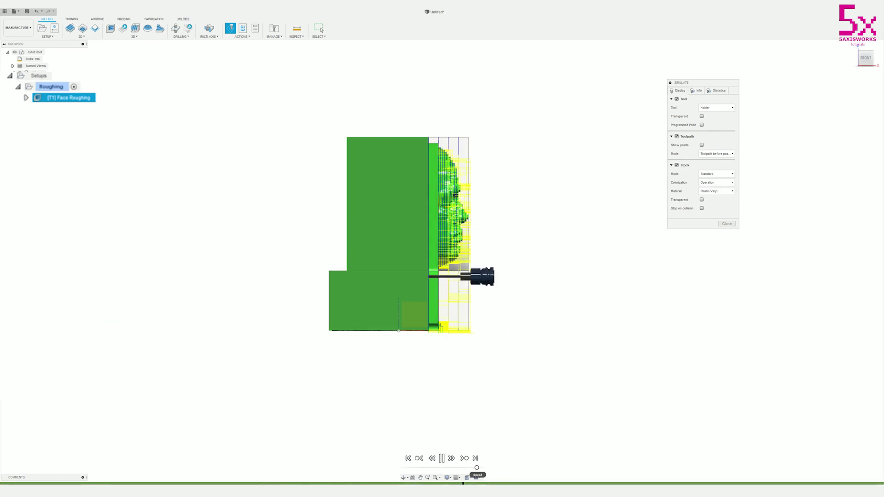
- Duplicate the Face Roughing operation within the Roughing setup
{"action": "right_click", "coordinate": [82, 98]}
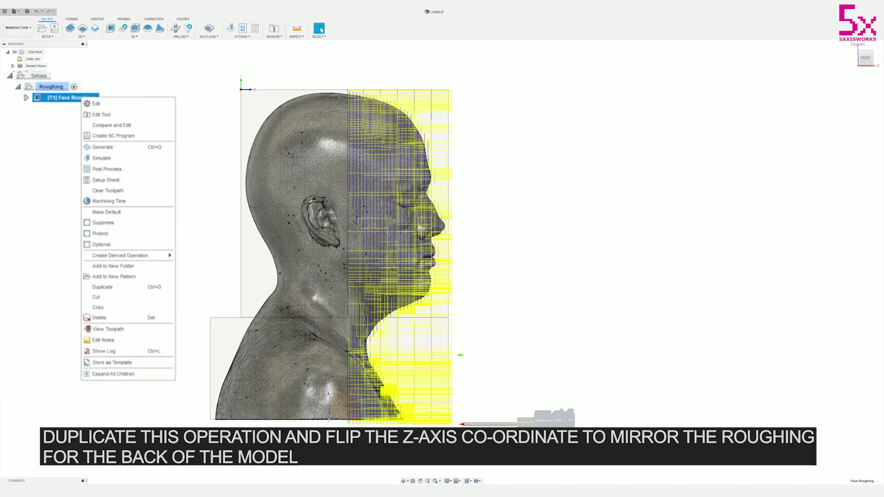
{"action": "left_click", "coordinate": [104, 287]}
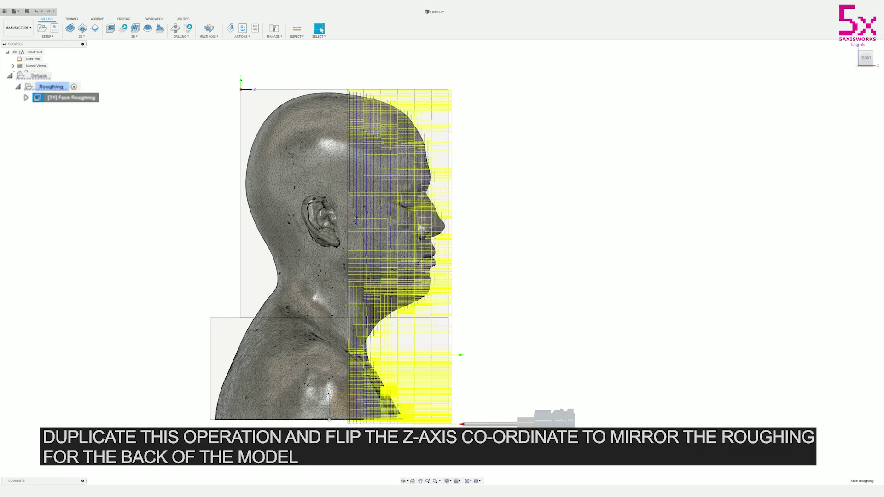
- Rename the duplicated Face Roughing operation as Back Roughing (2)
{"action": "left_click", "coordinate": [72, 109]}
{"action": "left_click", "coordinate": [72, 108]}
{"action": "left_click_drag", "start_coordinate": [61, 109], "coordinate": [45, 108]}
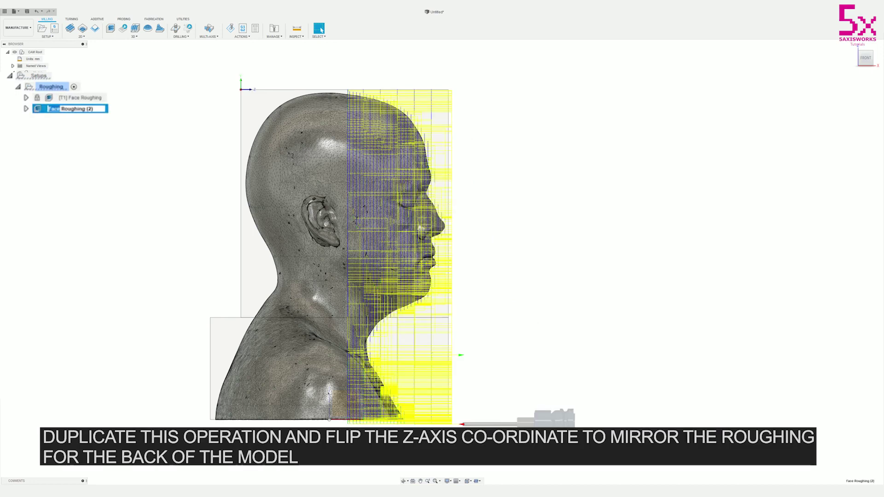
{"action": "type", "text": "BAck"}
{"action": "key", "text": "Return"}
- Edit the Back Roughing operation and replace its stock contours with the rear outlines of the upper and lower stock blocks
{"action": "right_click", "coordinate": [115, 109]}
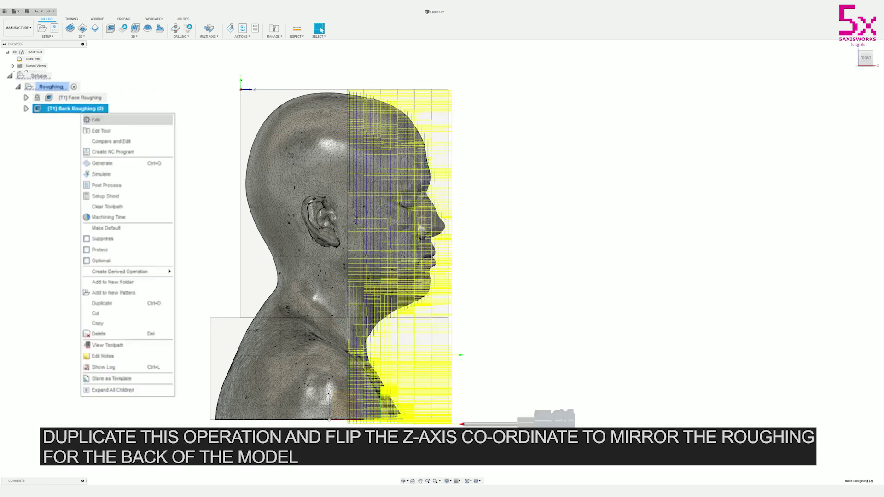
{"action": "left_click", "coordinate": [138, 119]}
{"action": "left_click", "coordinate": [597, 202]}
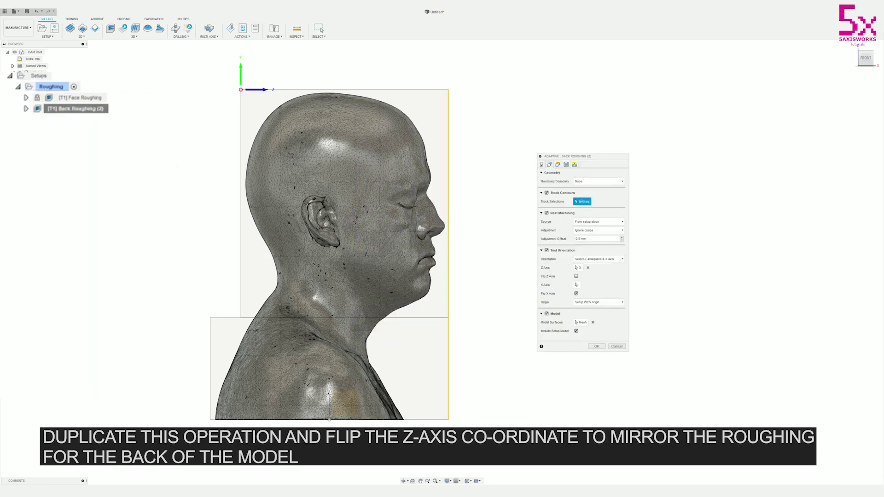
{"action": "middle_click_drag", "start_coordinate": [395, 239], "coordinate": [478, 237], "text": "shift"}
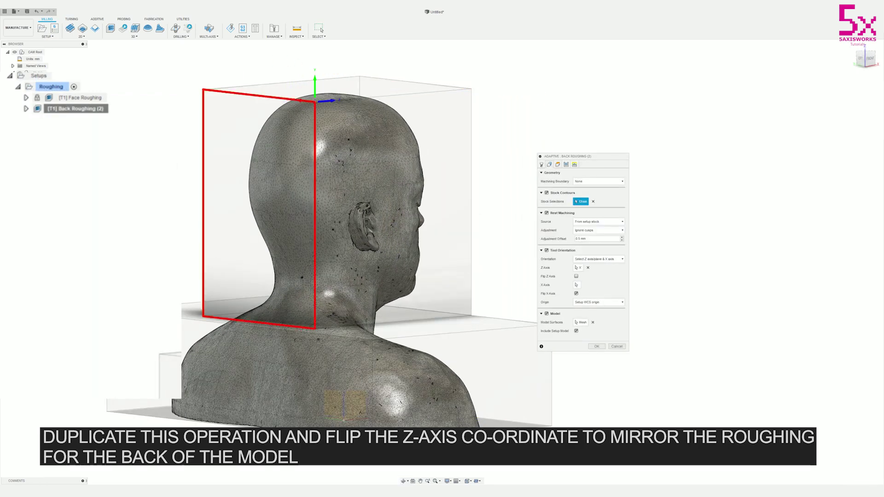
{"action": "left_click", "coordinate": [212, 202]}
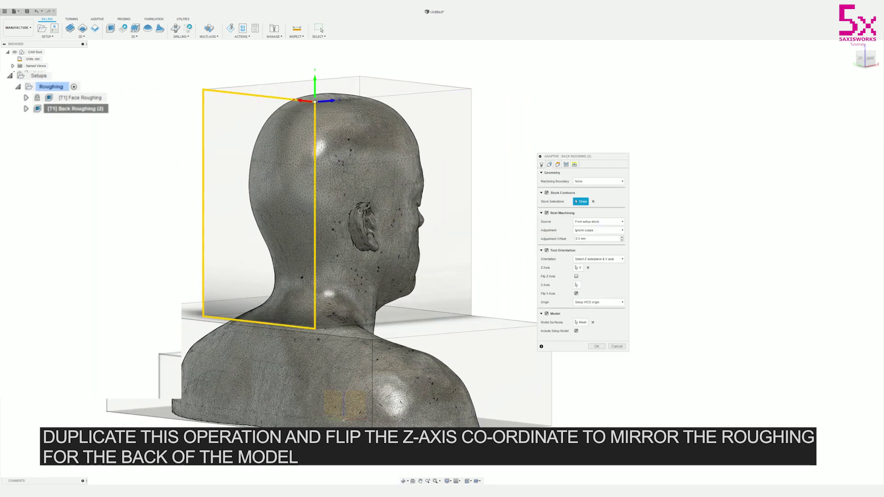
{"action": "left_click", "coordinate": [302, 369]}
- Flip the Z axis of the Back Roughing tool orientation and check the operation's height planes against the bust from the side
{"action": "left_click", "coordinate": [576, 276]}
{"action": "middle_click_drag", "start_coordinate": [322, 235], "coordinate": [488, 246], "text": "shift"}
{"action": "middle_click_drag", "start_coordinate": [380, 152], "coordinate": [397, 165], "text": "shift"}
{"action": "scroll", "coordinate": [401, 150], "scroll_direction": "down", "scroll_amount": 3}
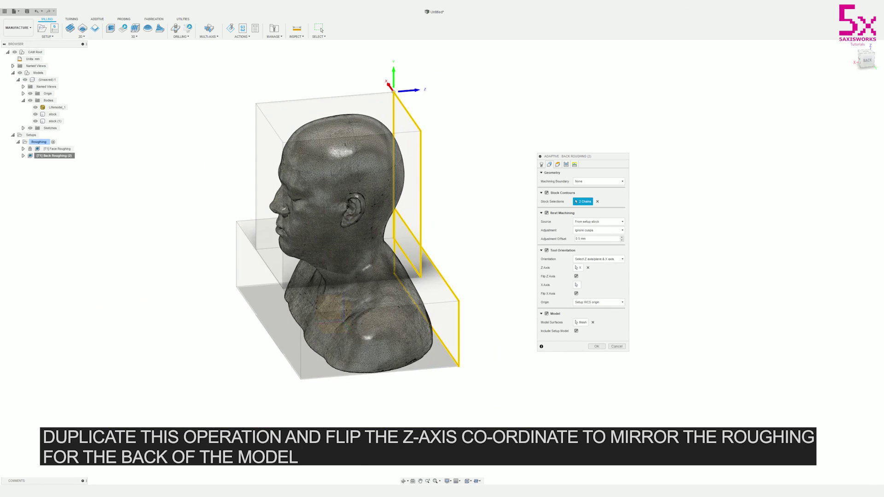
{"action": "left_click", "coordinate": [558, 164]}
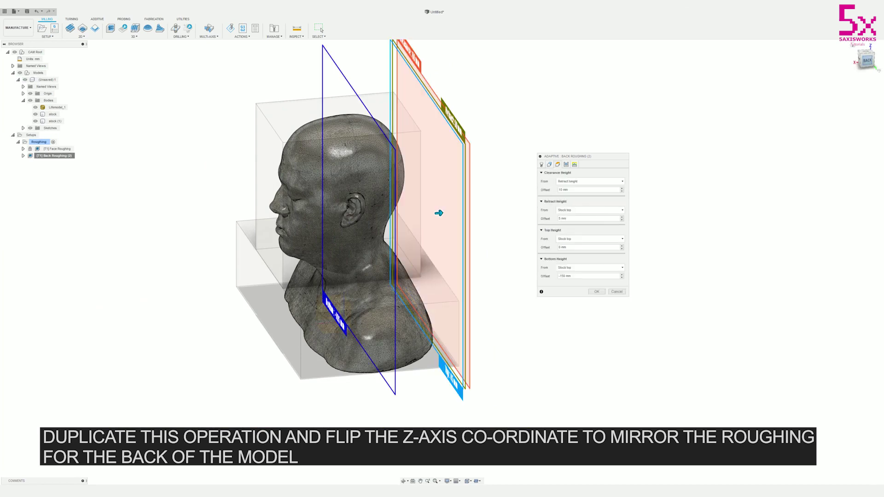
{"action": "left_click", "coordinate": [867, 61]}
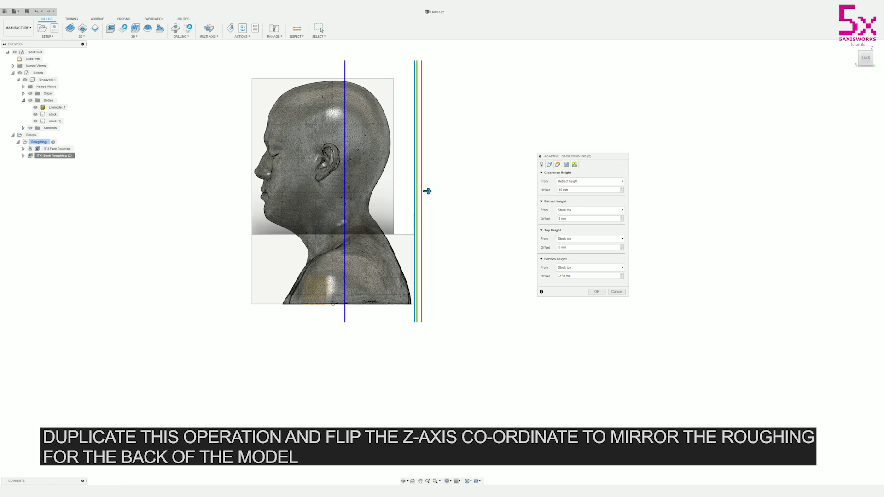
{"action": "middle_click_drag", "start_coordinate": [460, 207], "coordinate": [168, 207], "text": "shift"}
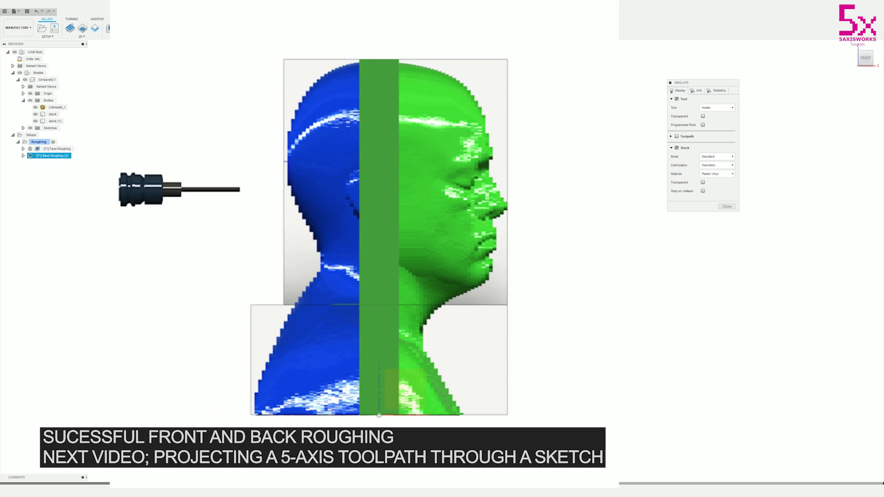
- Close the stock simulation of the front and back roughing operations
{"action": "left_click", "coordinate": [726, 206]}
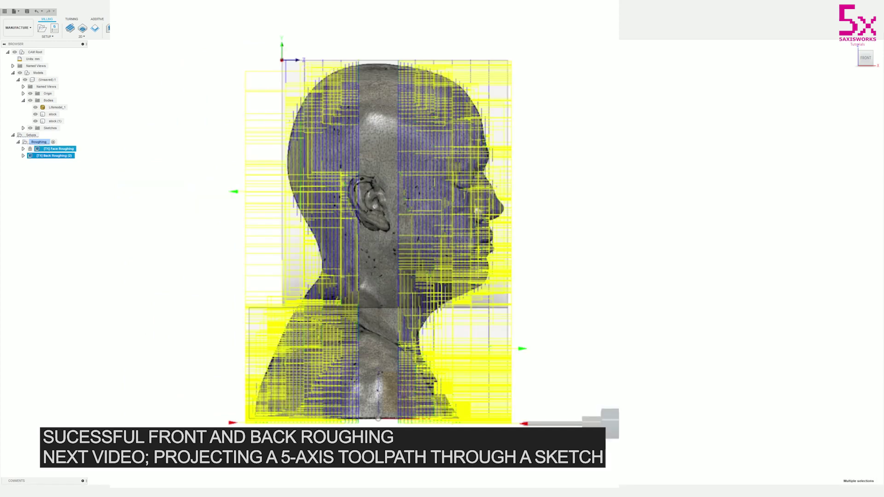
{"action": "left_click", "coordinate": [726, 207]}
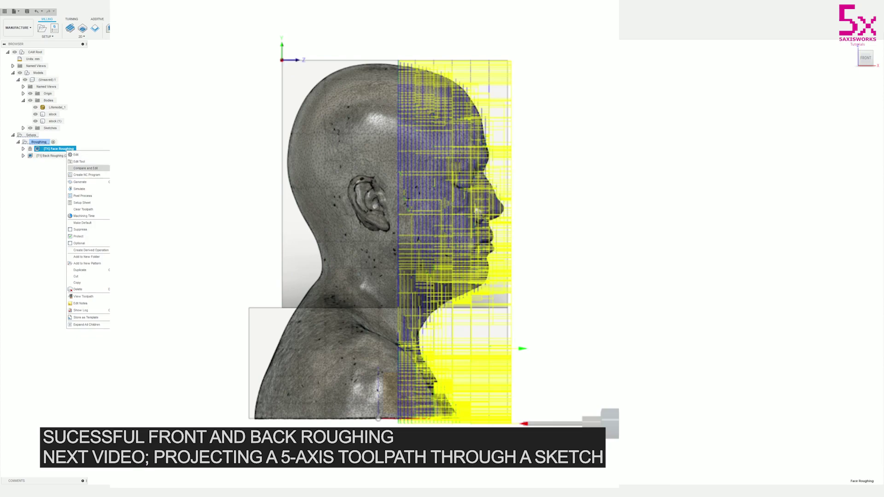